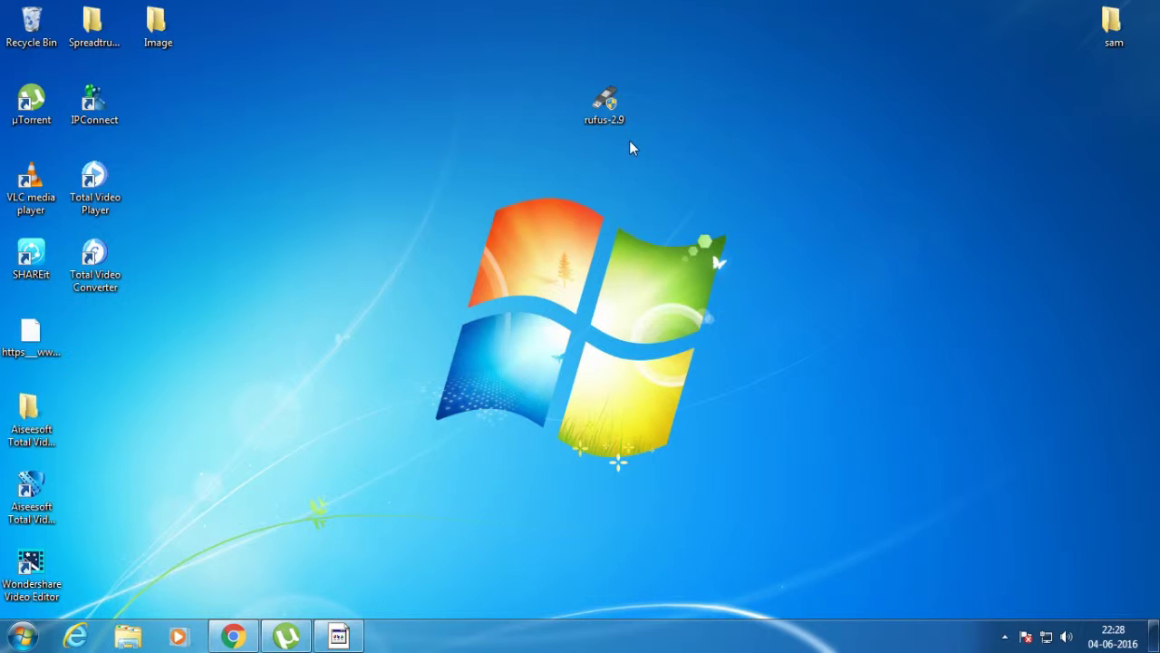
pyautogui.rightClick(479, 116)
pyautogui.click(508, 166)
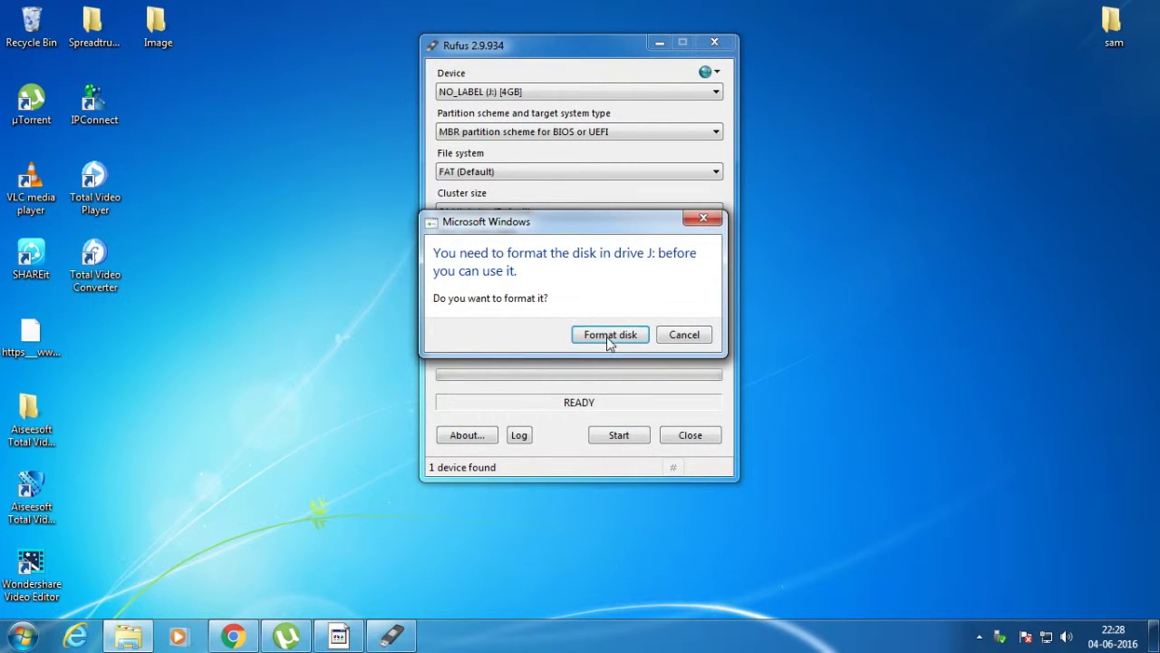
# Step: Restore the device defaults and quick-format removable disk J: as FAT32 with the default allocation size
pyautogui.click(607, 335)
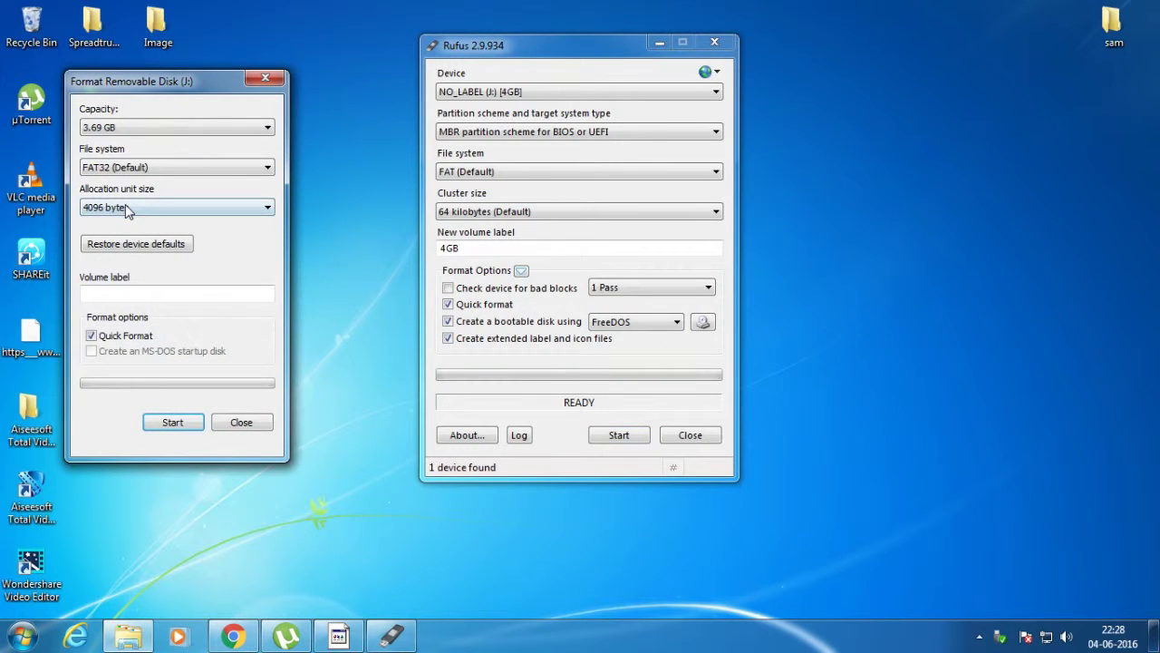
pyautogui.click(128, 245)
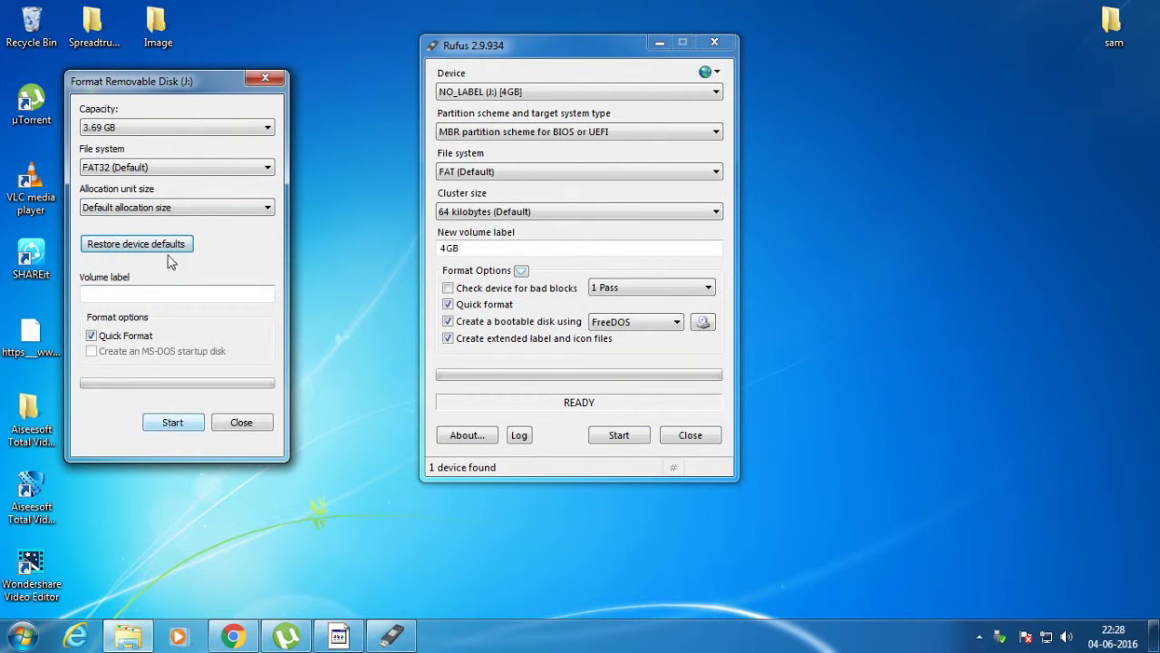
pyautogui.click(170, 421)
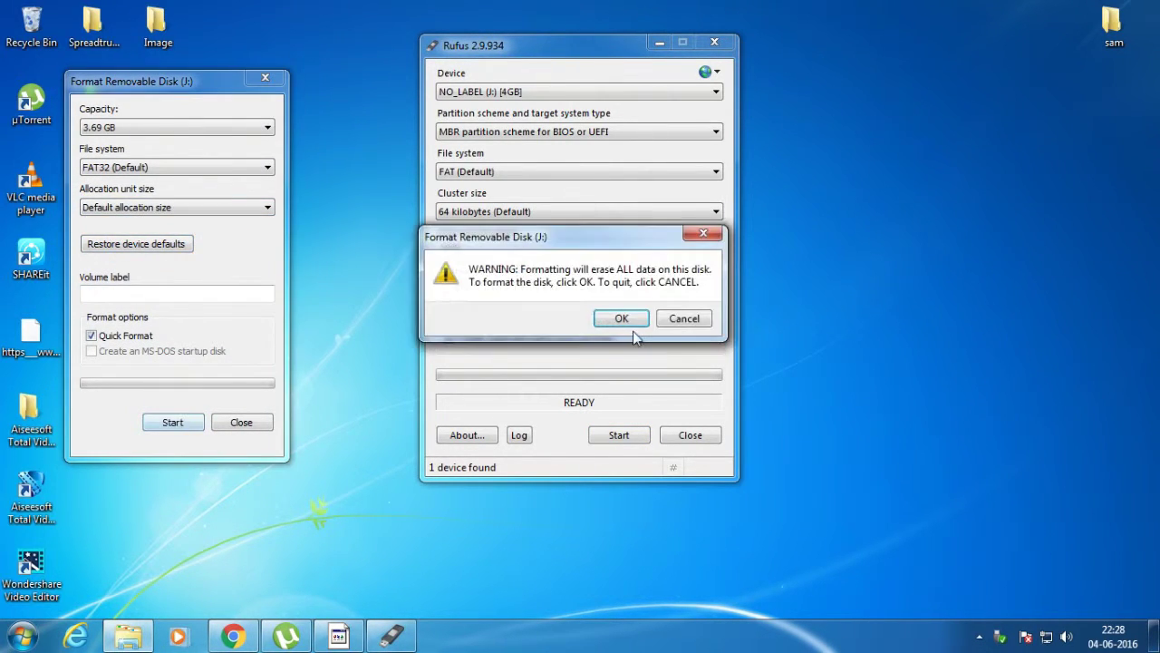
pyautogui.click(638, 321)
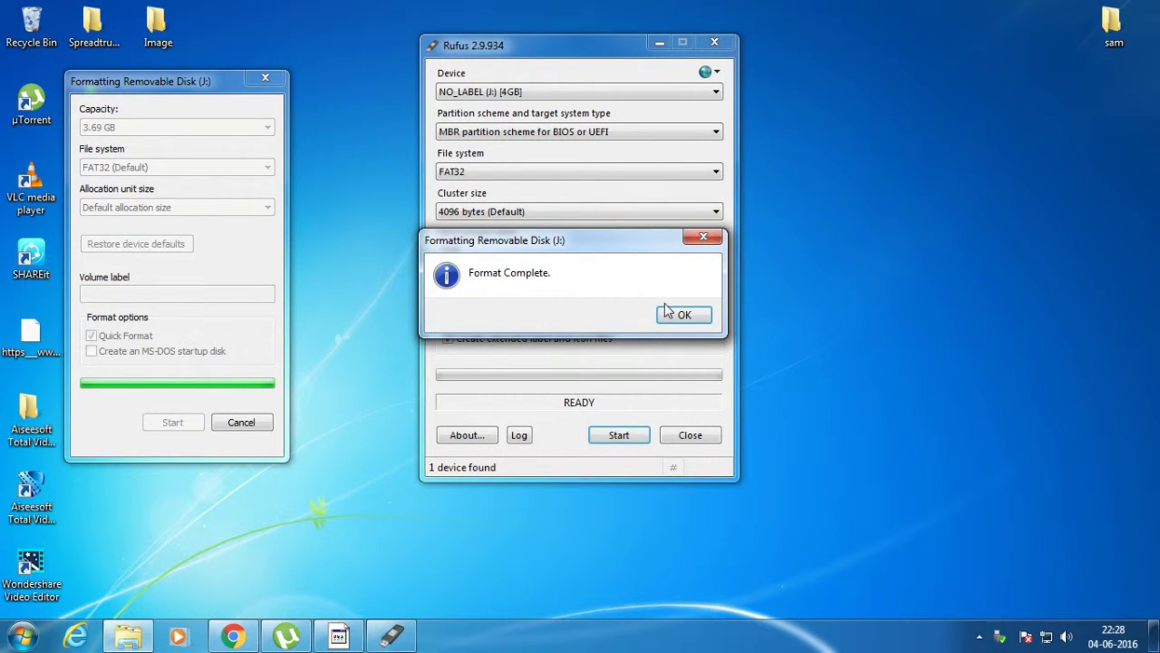
pyautogui.click(686, 315)
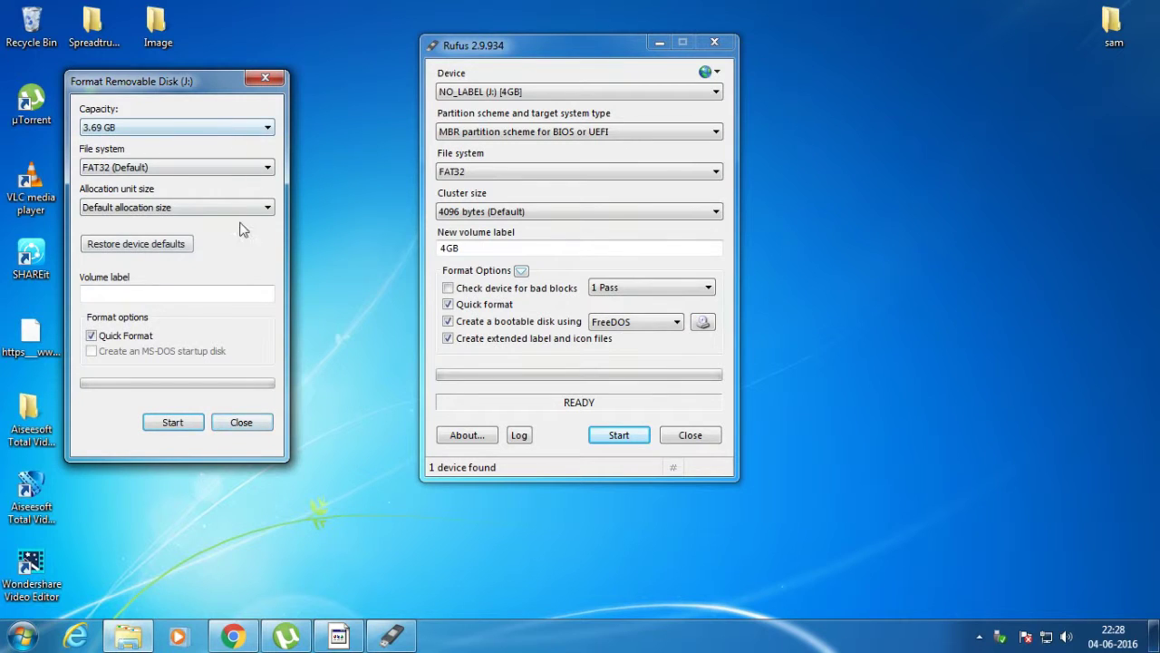
pyautogui.click(242, 424)
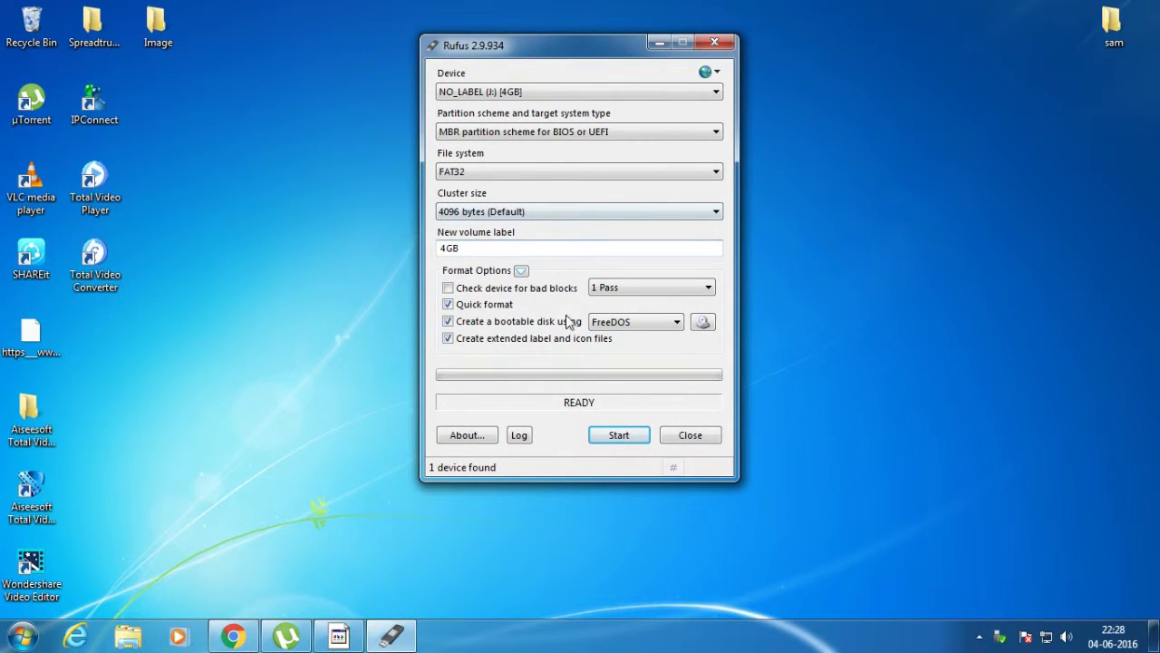
# Step: Write Win_7_ Ultimate_ Sp1_ En-Us_ May_ 2016_ x86.iso to drive J: as a bootable disk, using the ISO Image option
pyautogui.click(678, 324)
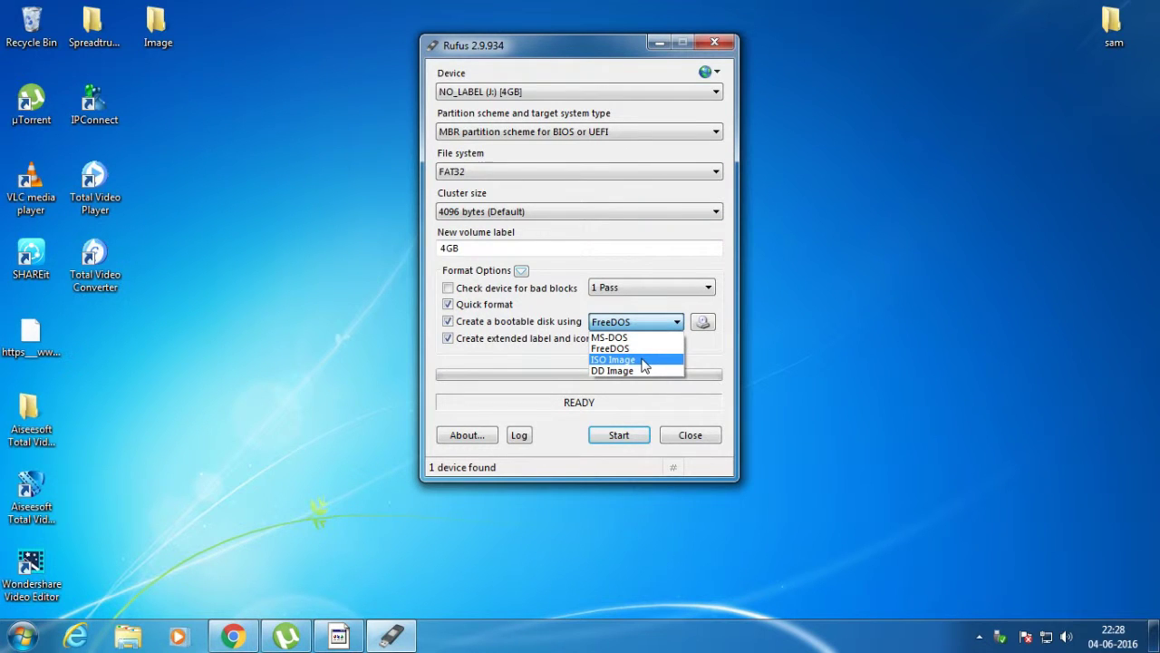
pyautogui.click(644, 363)
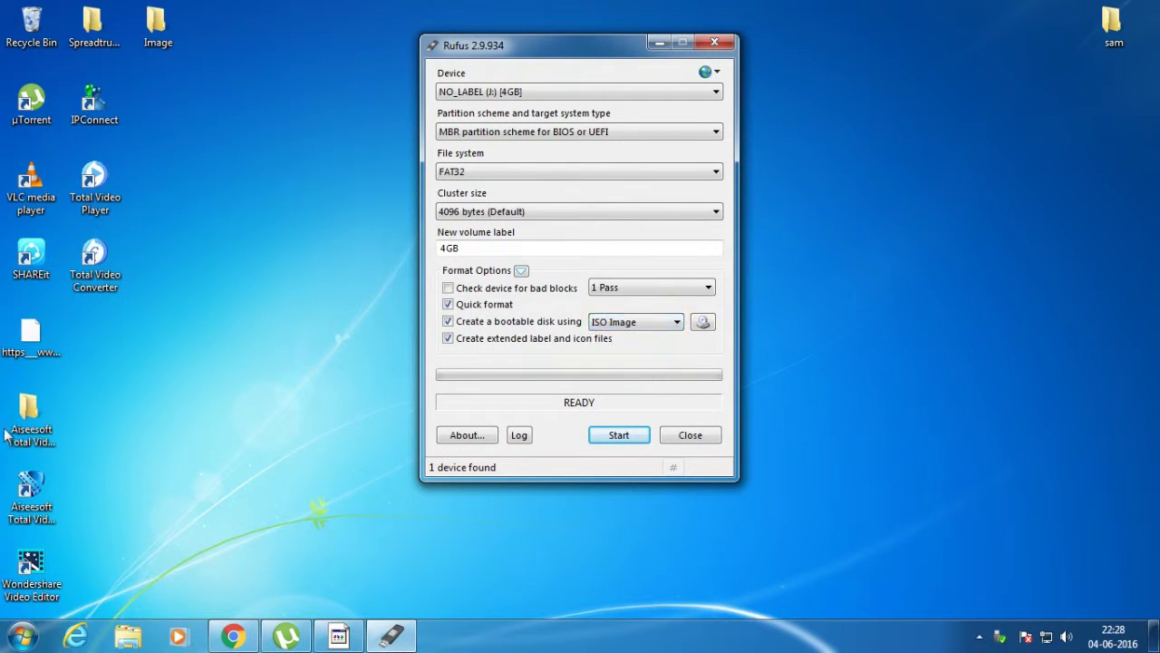
pyautogui.click(703, 324)
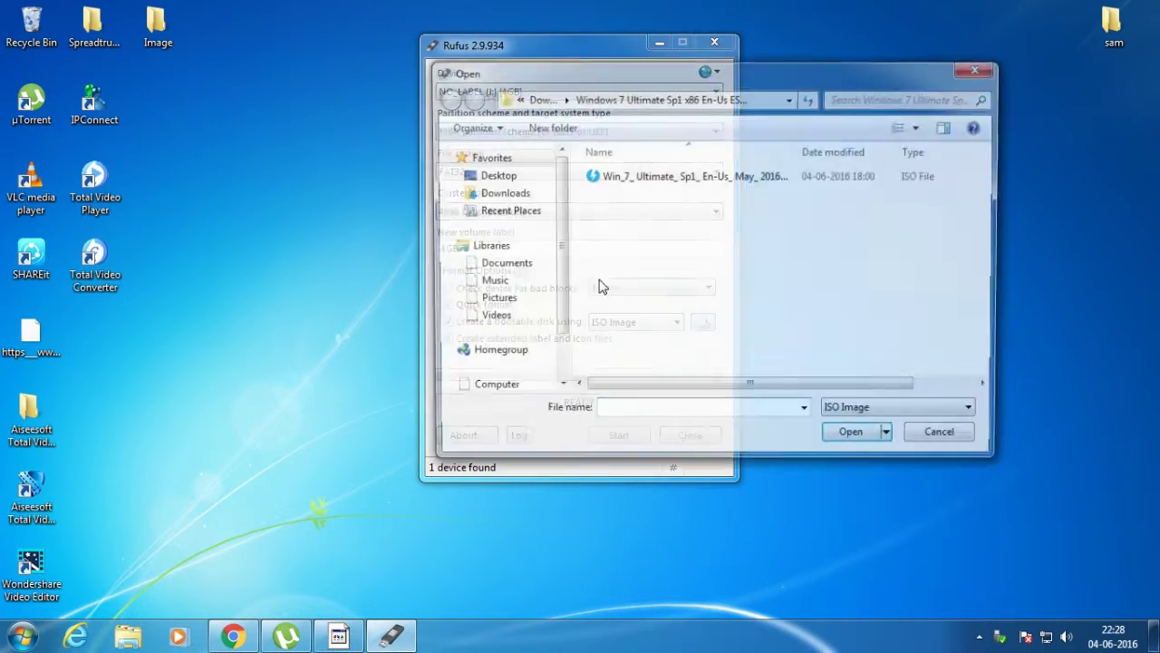
pyautogui.doubleClick(659, 177)
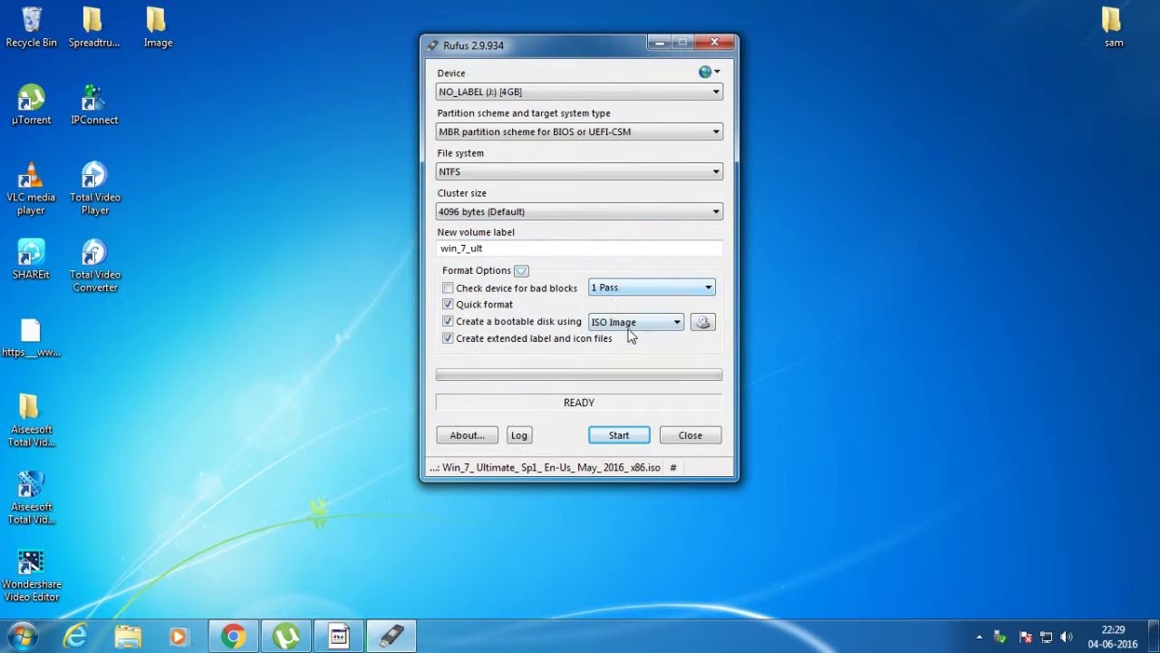
pyautogui.click(632, 441)
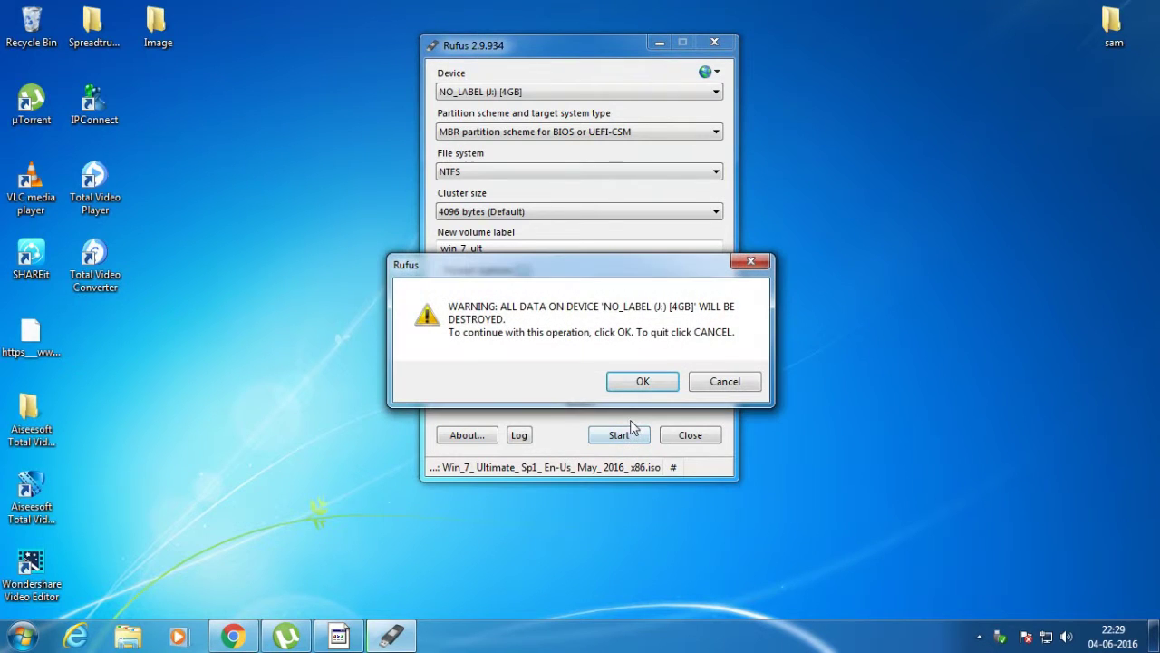
pyautogui.click(640, 395)
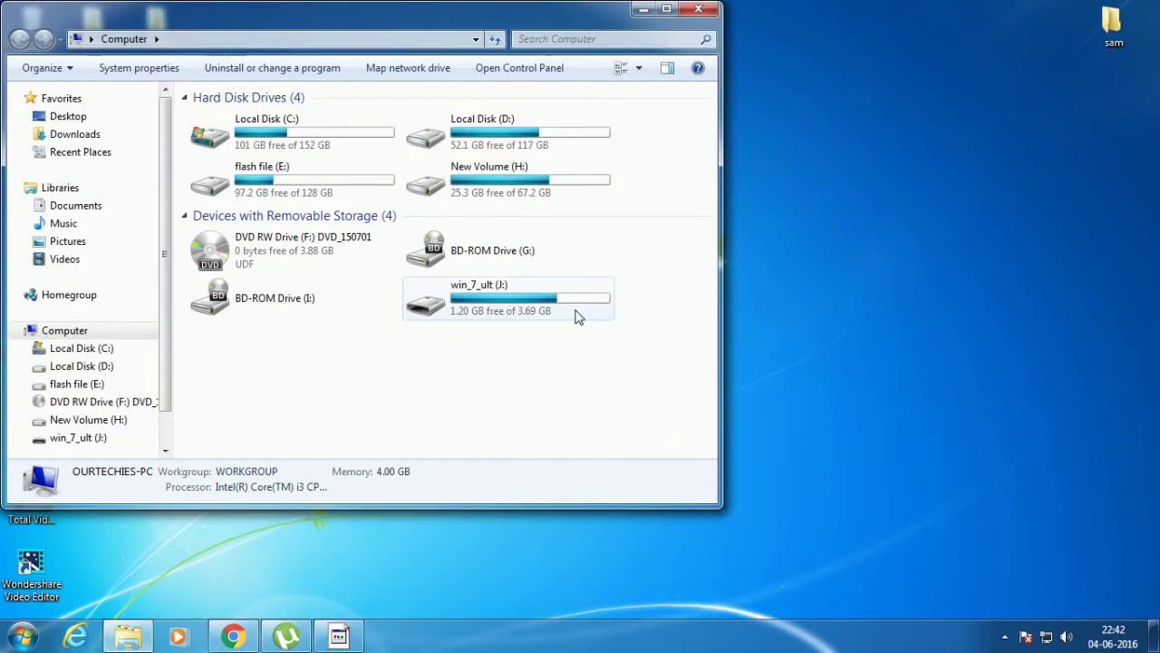
# Step: View the files on the win_7_ult (J:) drive, return to the drive list and close the window
pyautogui.doubleClick(578, 316)
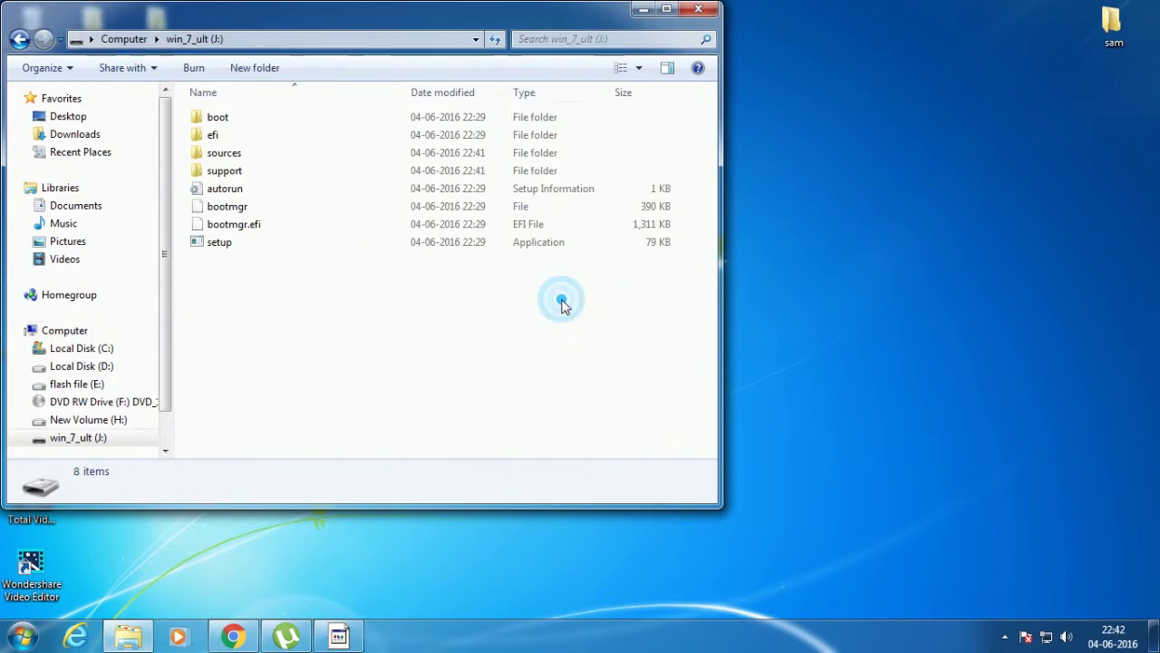
pyautogui.press('BackSpace')
pyautogui.doubleClick(445, 308)
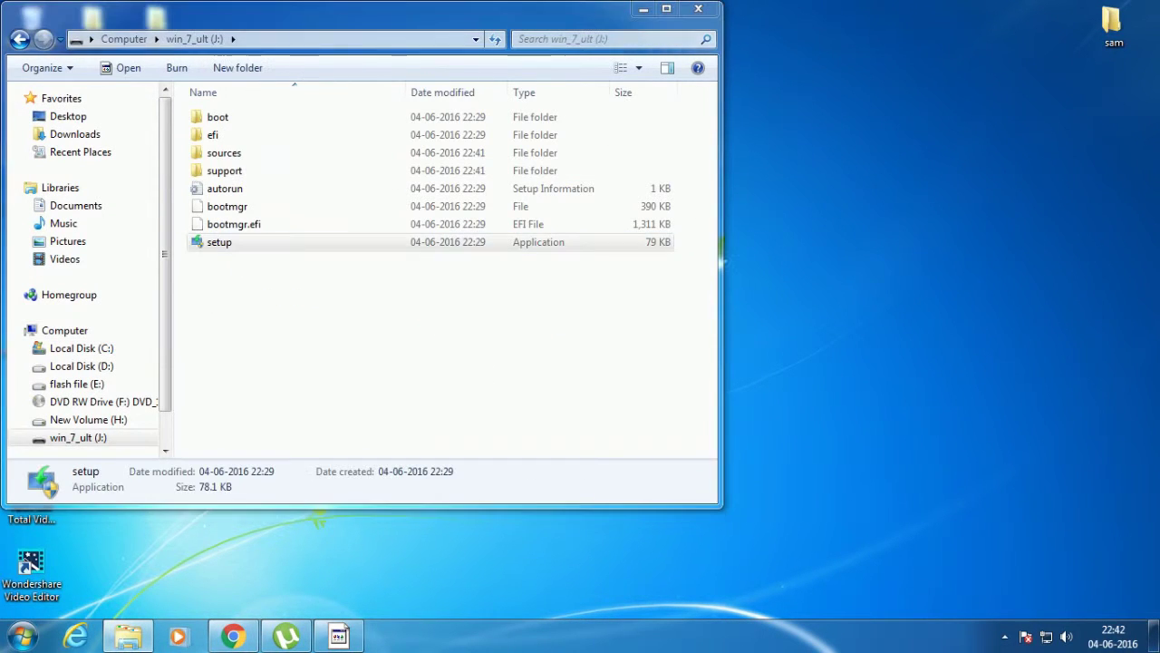
pyautogui.press('BackSpace')
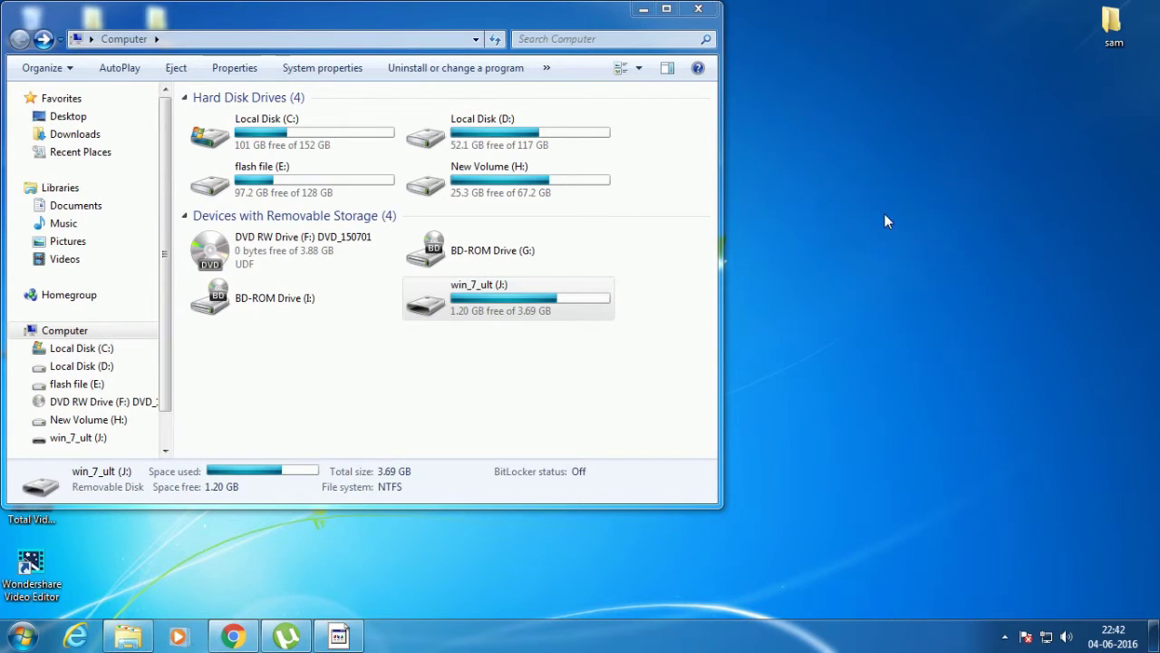
pyautogui.click(713, 9)
pyautogui.rightClick(744, 208)
pyautogui.click(771, 259)
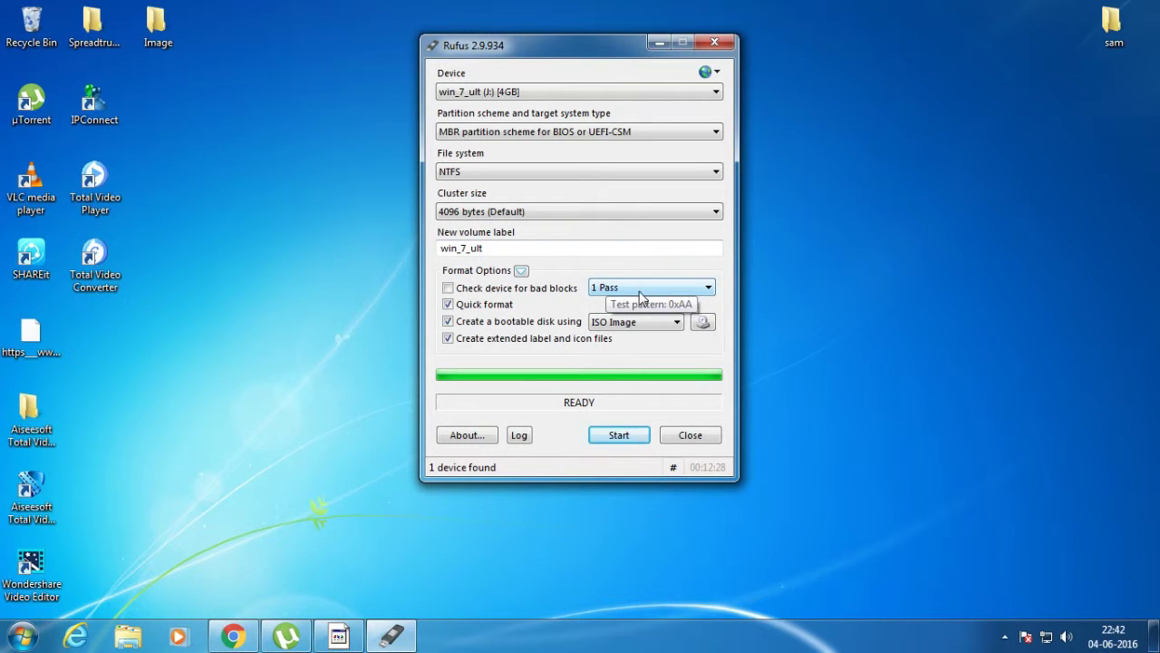
# Step: Close Rufus and open the Computer window showing the drives
pyautogui.click(691, 437)
pyautogui.click(21, 632)
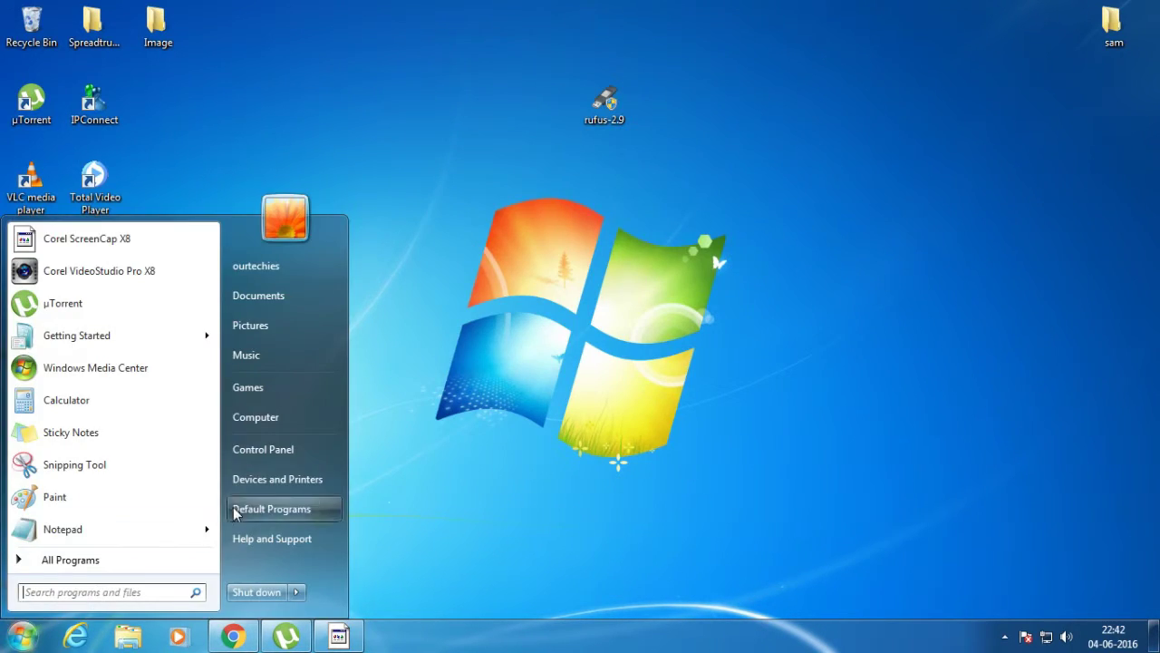
pyautogui.click(254, 421)
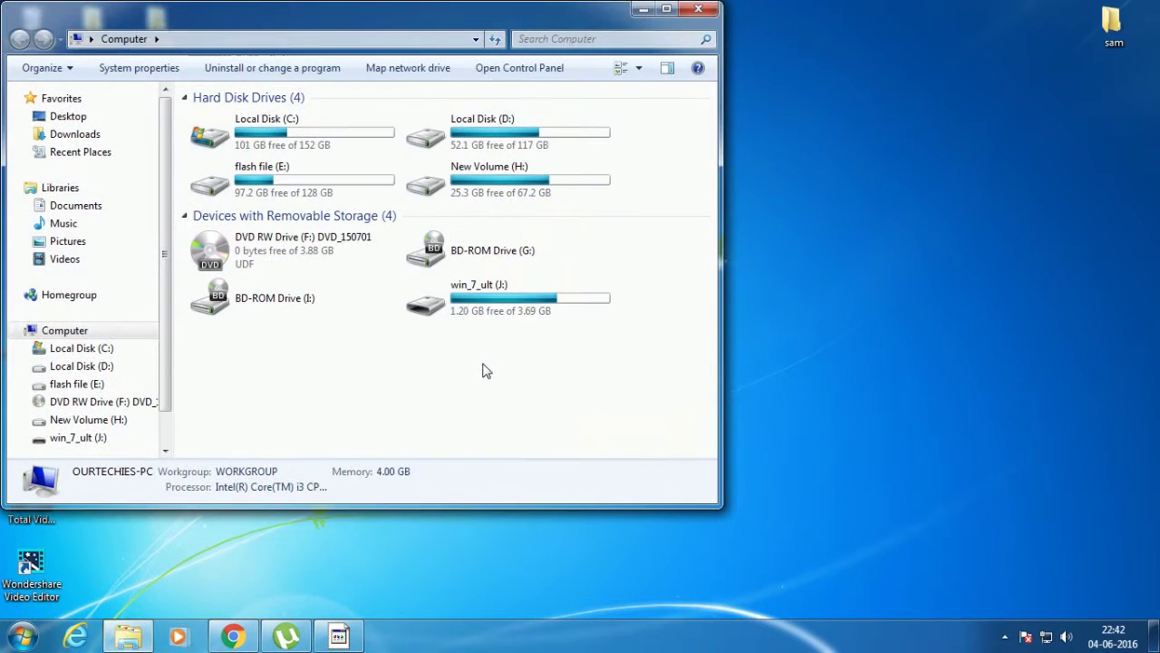
pyautogui.rightClick(842, 193)
pyautogui.click(866, 243)
# Step: Examine the folders and files written to the win_7_ult (J:) drive
pyautogui.doubleClick(562, 304)
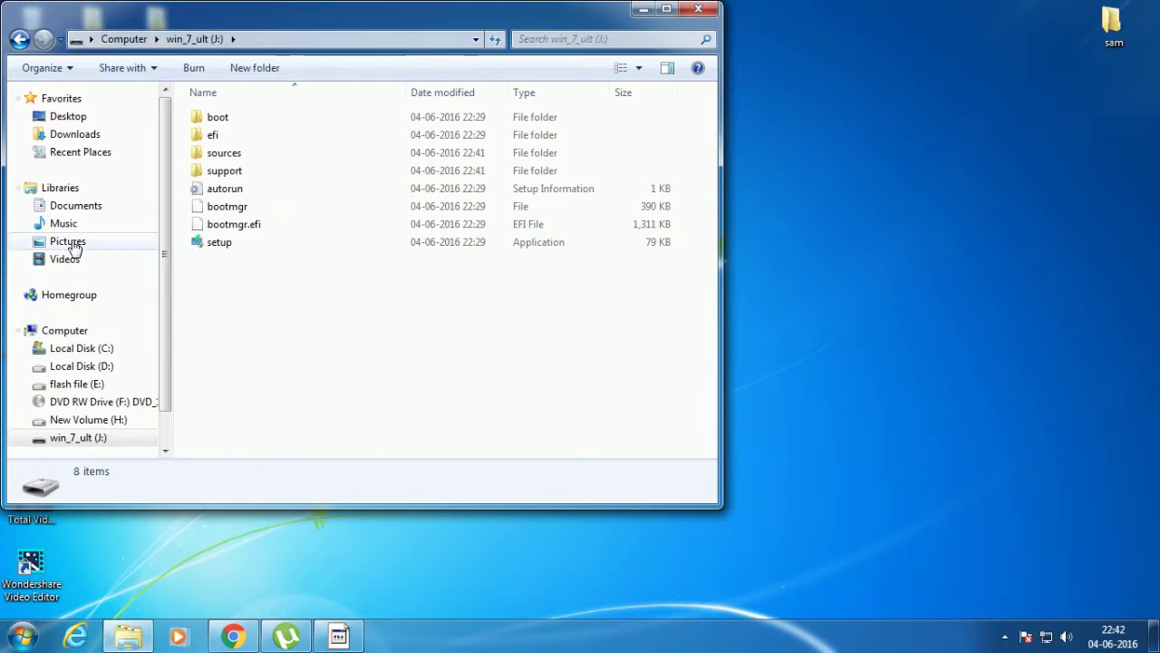
pyautogui.click(26, 38)
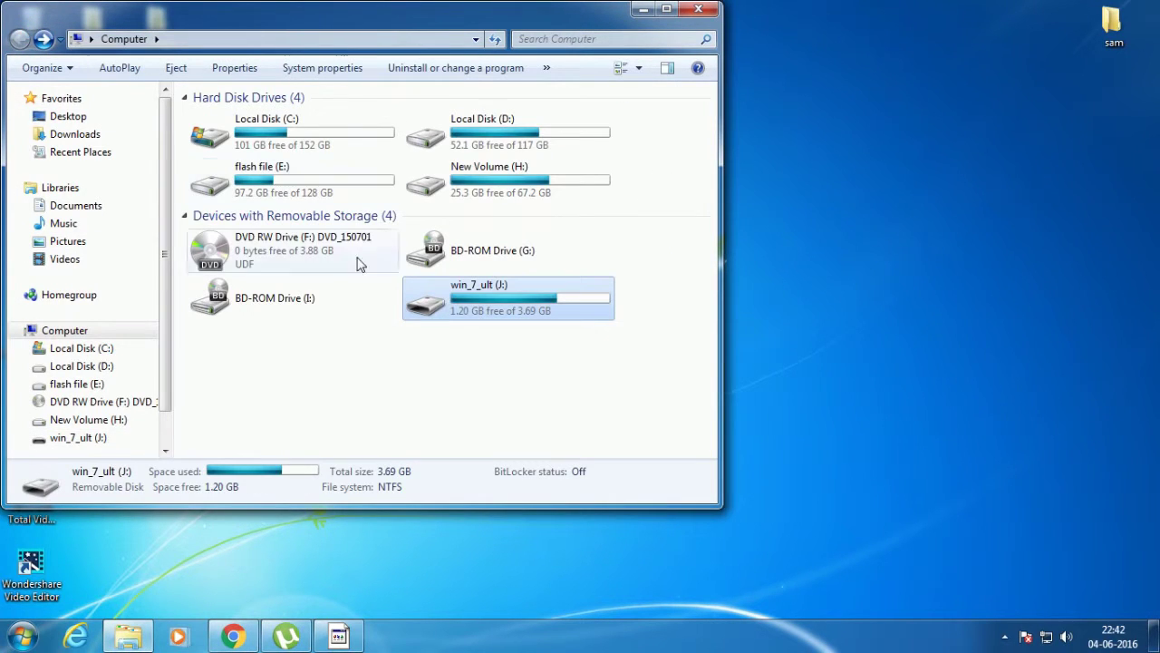
pyautogui.doubleClick(489, 308)
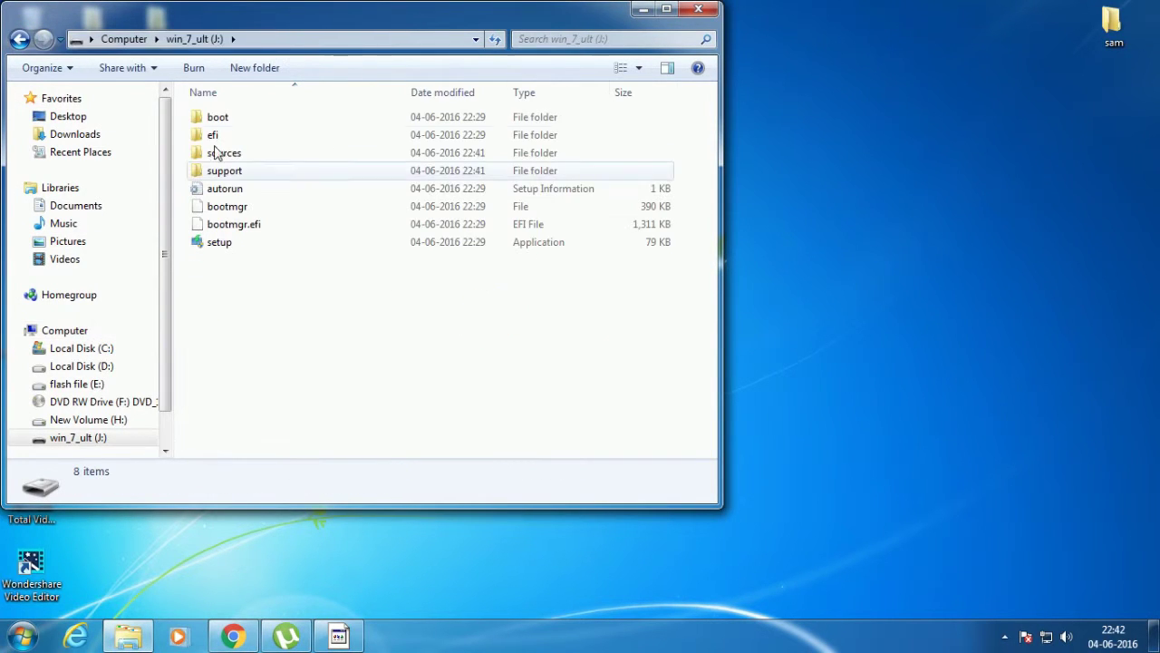
pyautogui.click(26, 39)
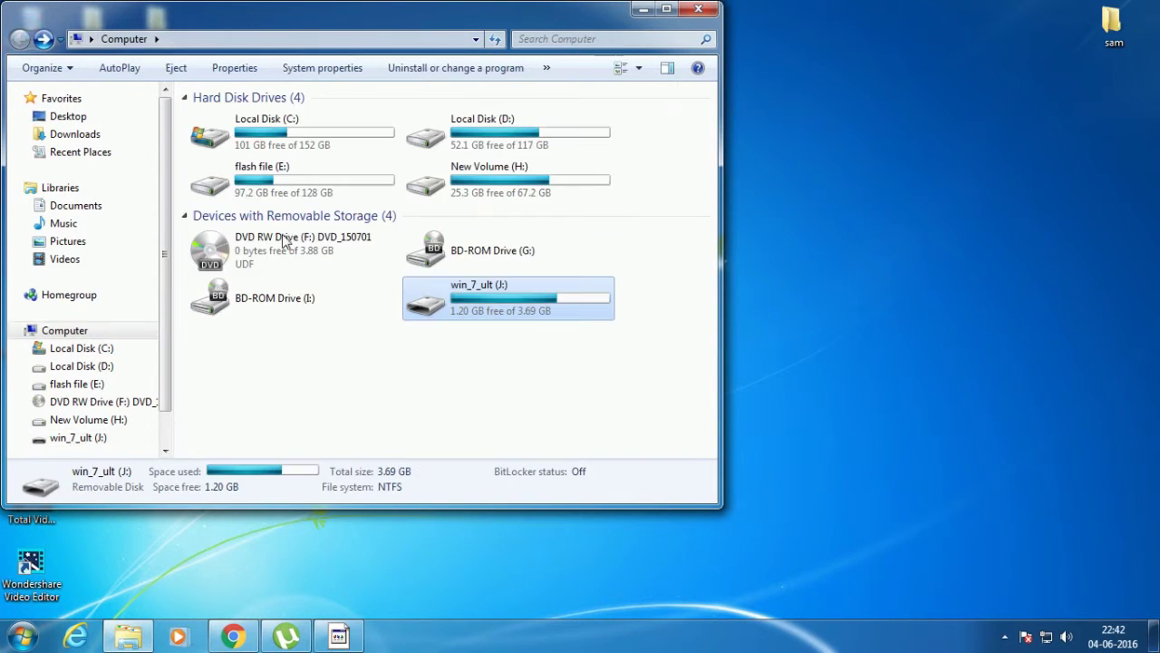
pyautogui.doubleClick(452, 315)
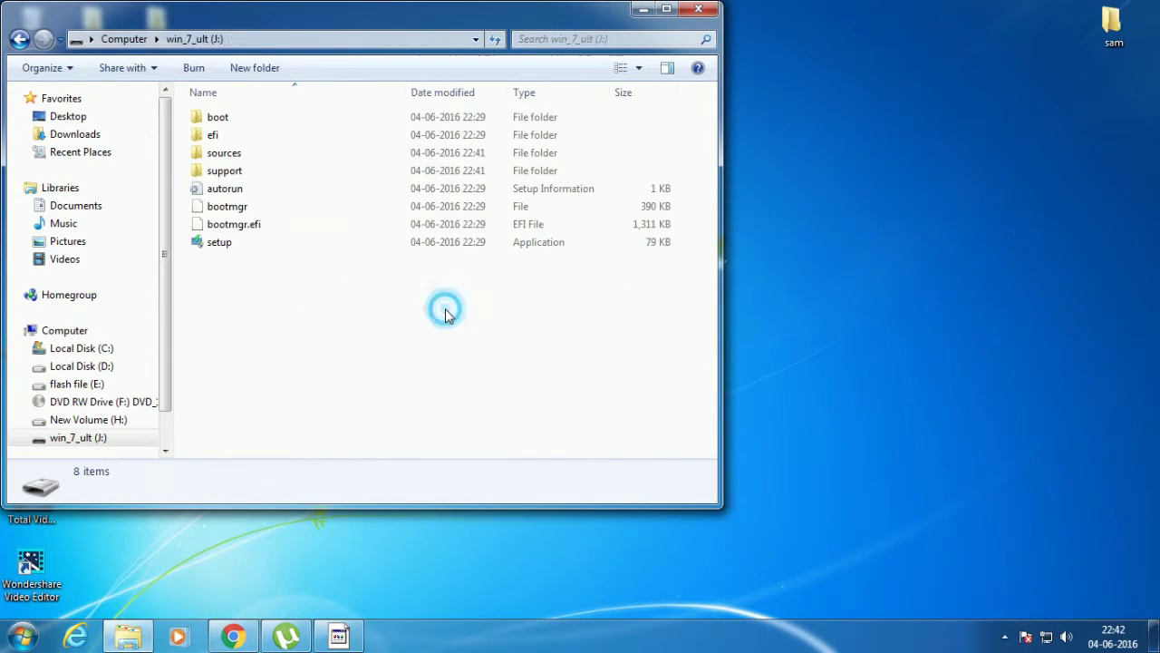
# Step: Try to launch the setup application from the win_7_ult (J:) drive, and return to the drive list
pyautogui.click(235, 255)
pyautogui.doubleClick(236, 254)
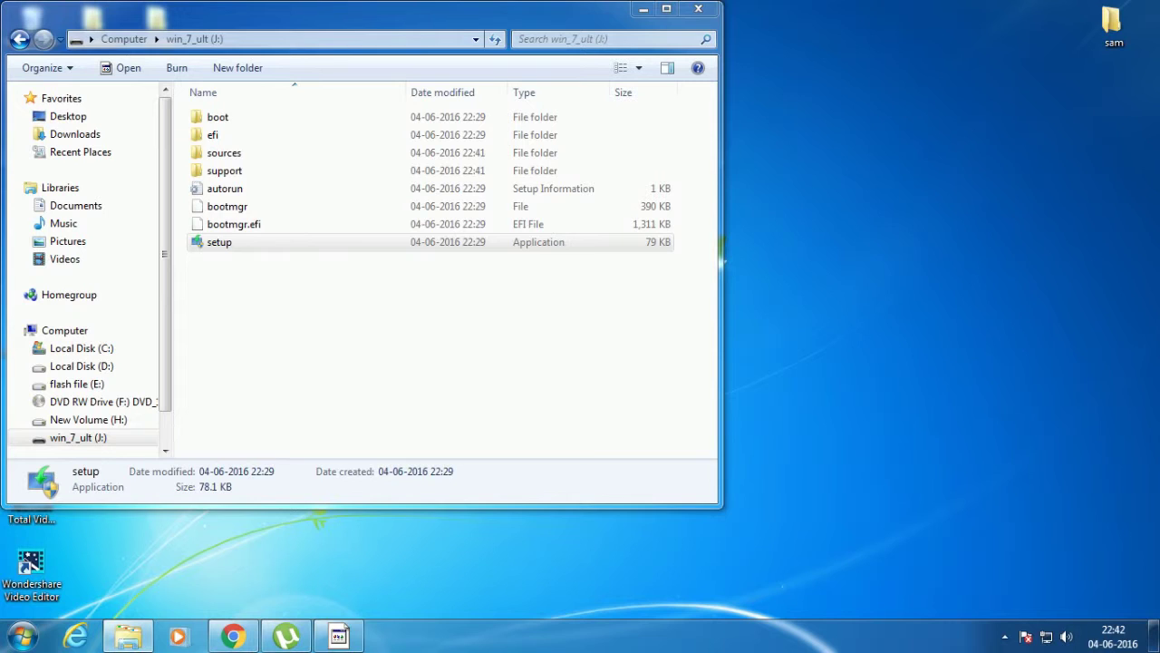
pyautogui.click(18, 39)
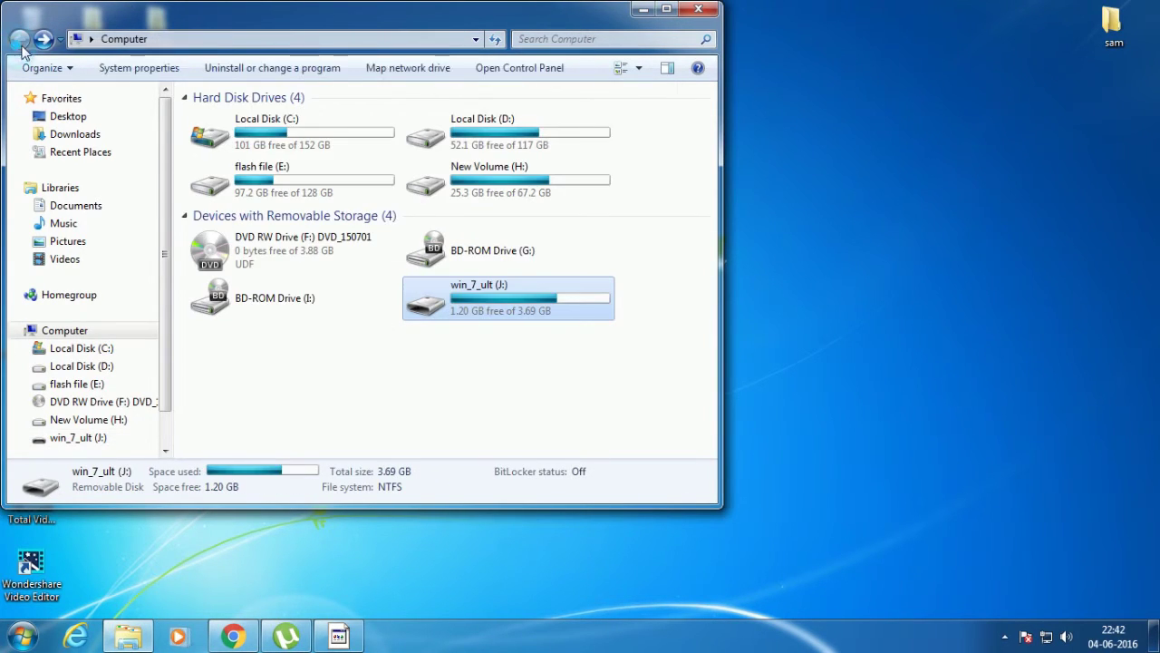
# Step: Close the Computer window and refresh the desktop
pyautogui.rightClick(842, 168)
pyautogui.click(886, 216)
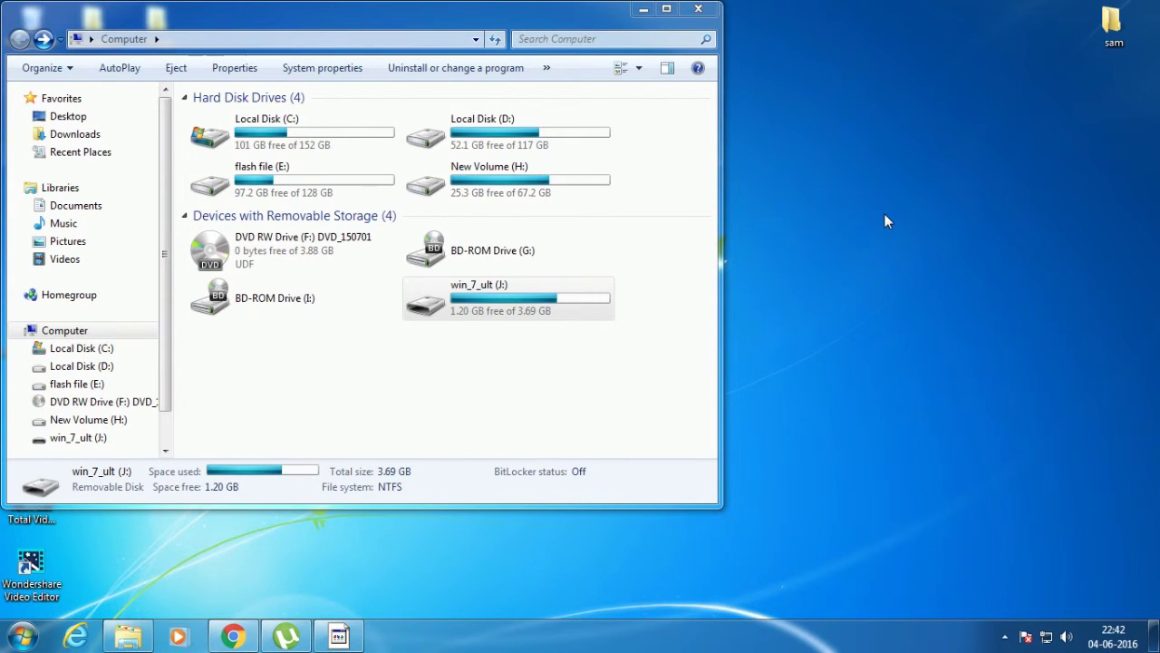
pyautogui.click(699, 9)
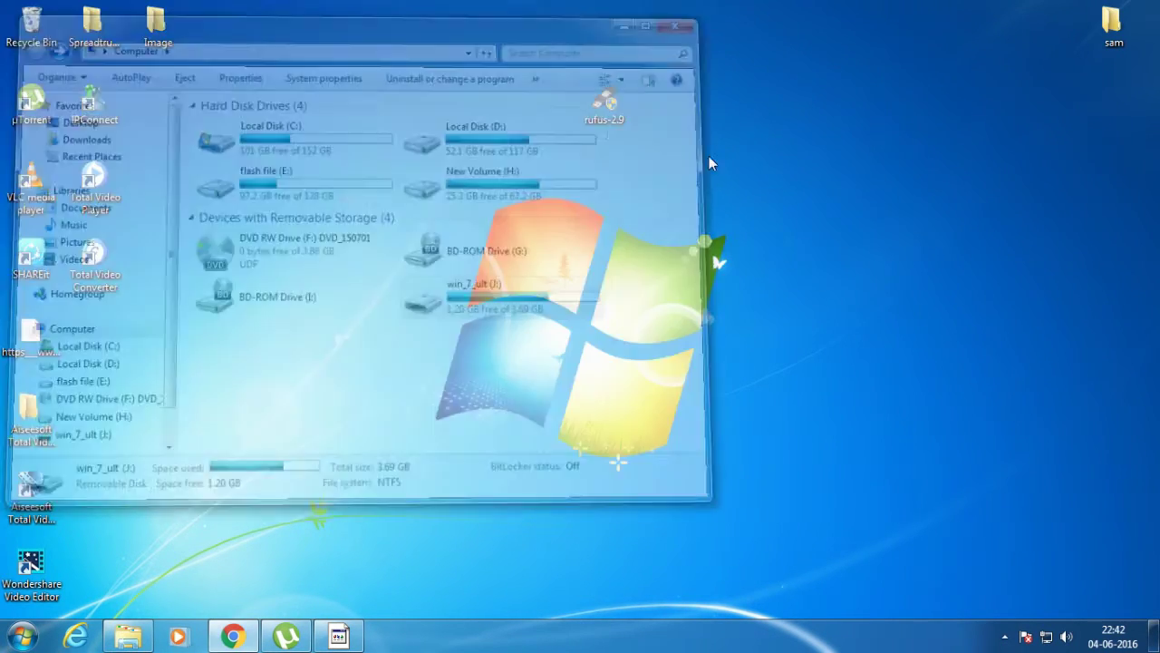
pyautogui.rightClick(697, 159)
pyautogui.click(737, 206)
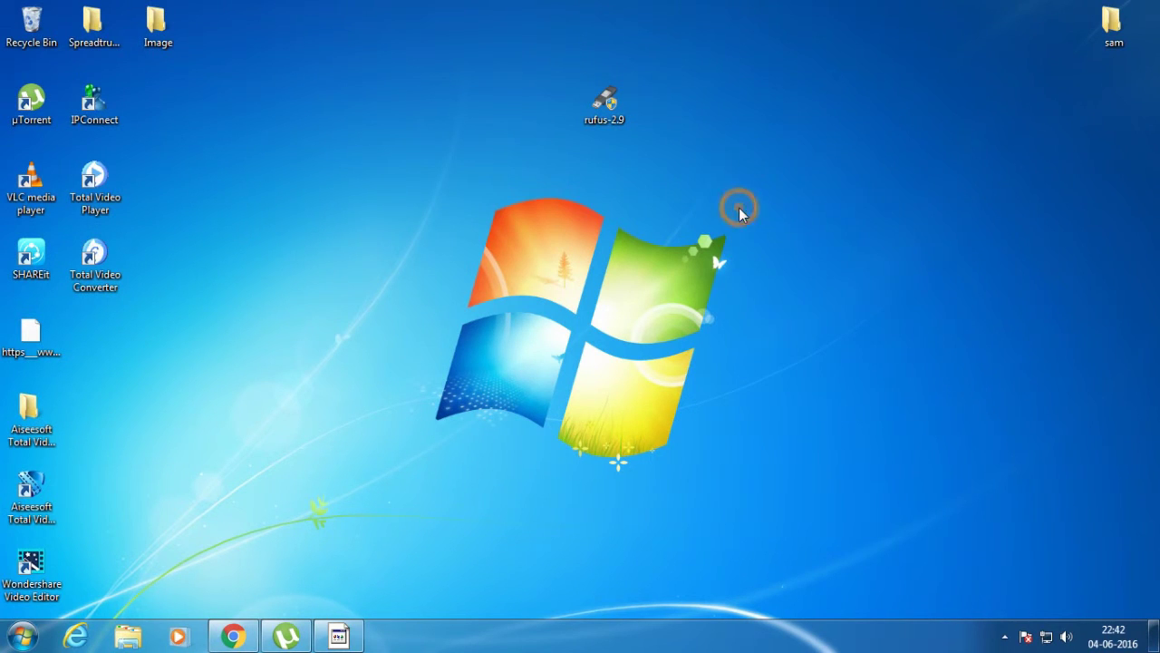